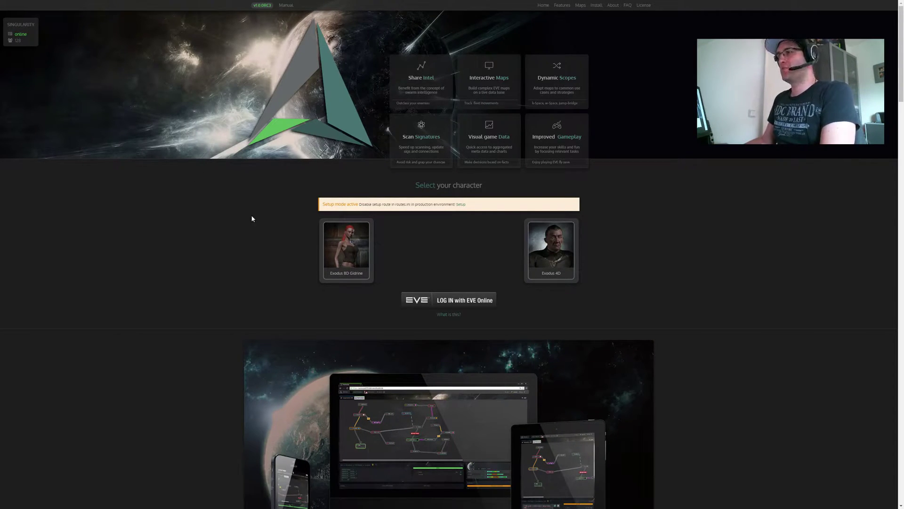
Log in as the second character to load the Exodus first map
click(547, 255)
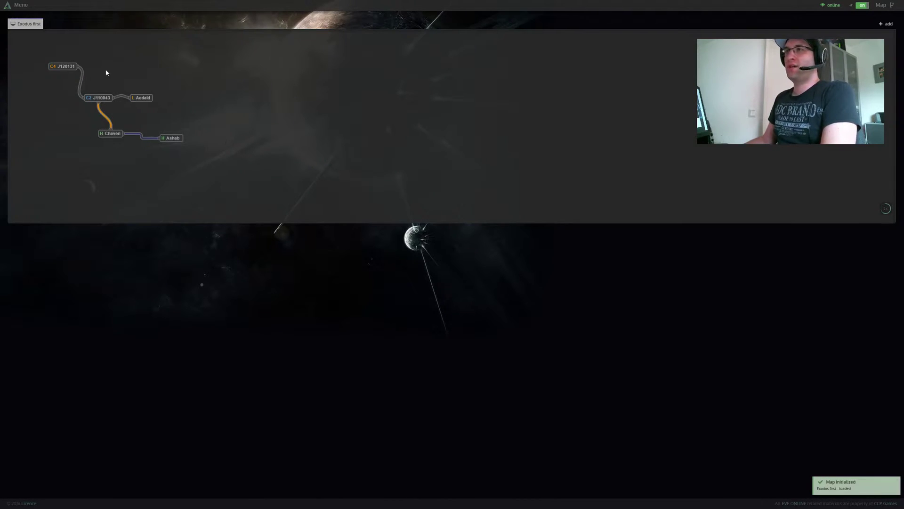
Show J120131's details, signatures and routes, then select the J110043–Chaven connection
click(65, 70)
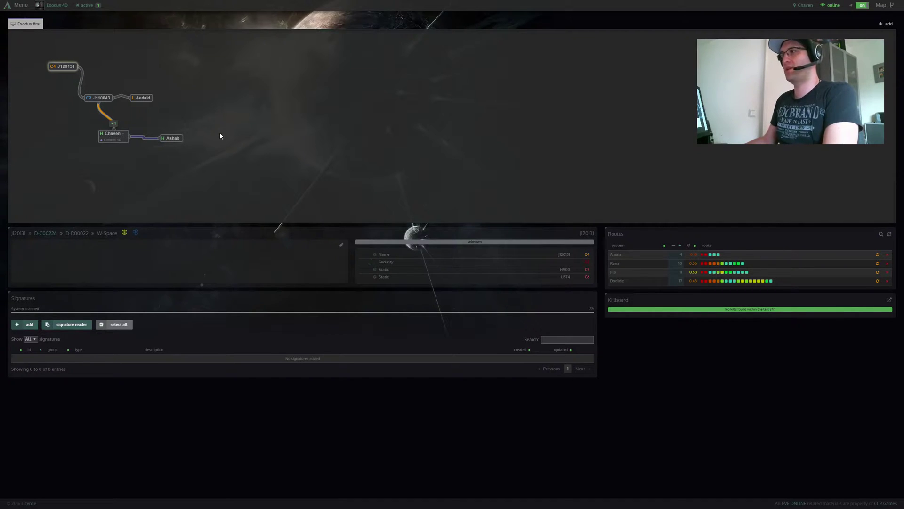
click(207, 132)
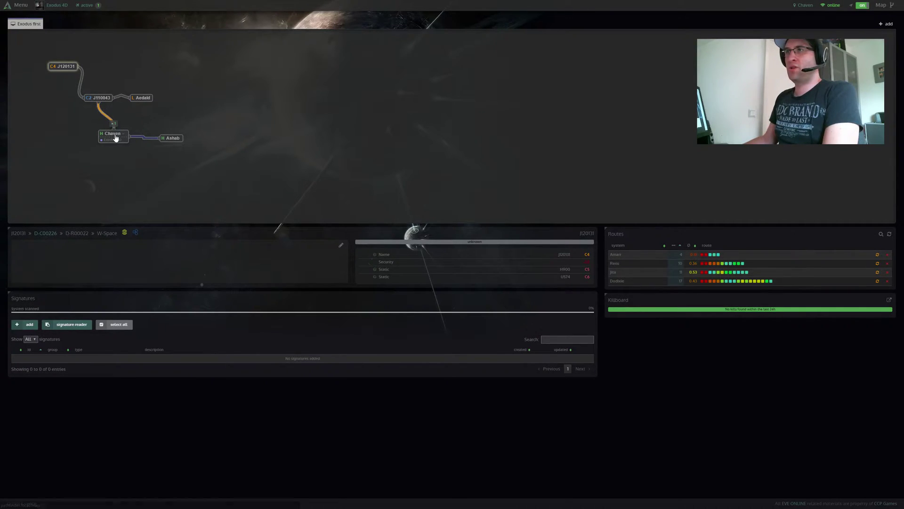
click(104, 118)
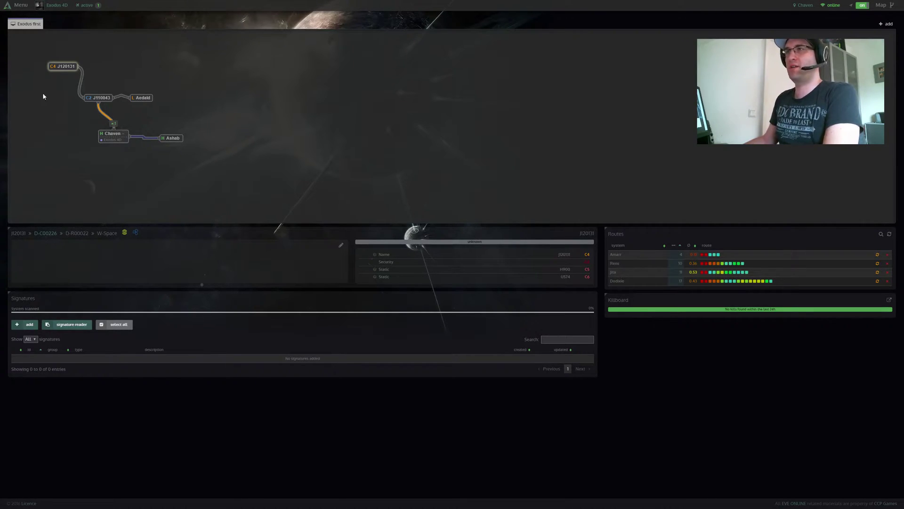
Search a route from J120131 to Amarr excluding Stage 2 (critical) wormhole connections
click(53, 68)
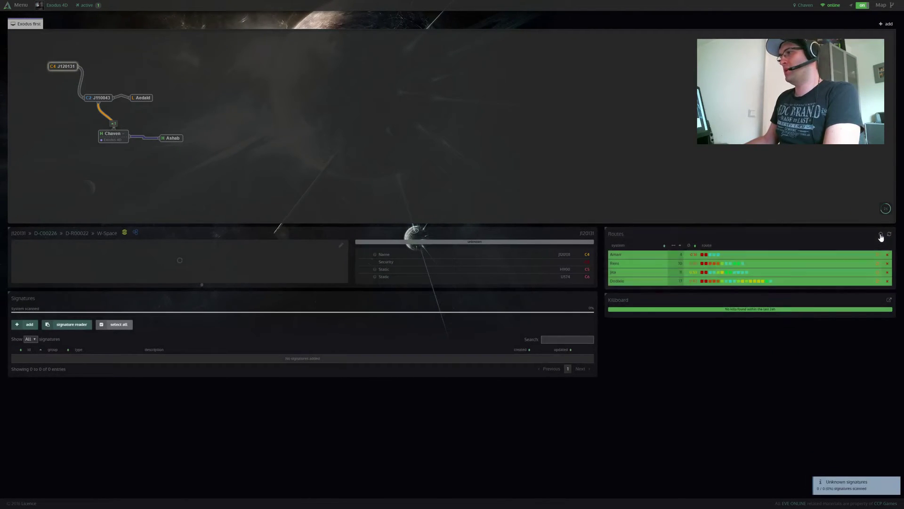
click(881, 234)
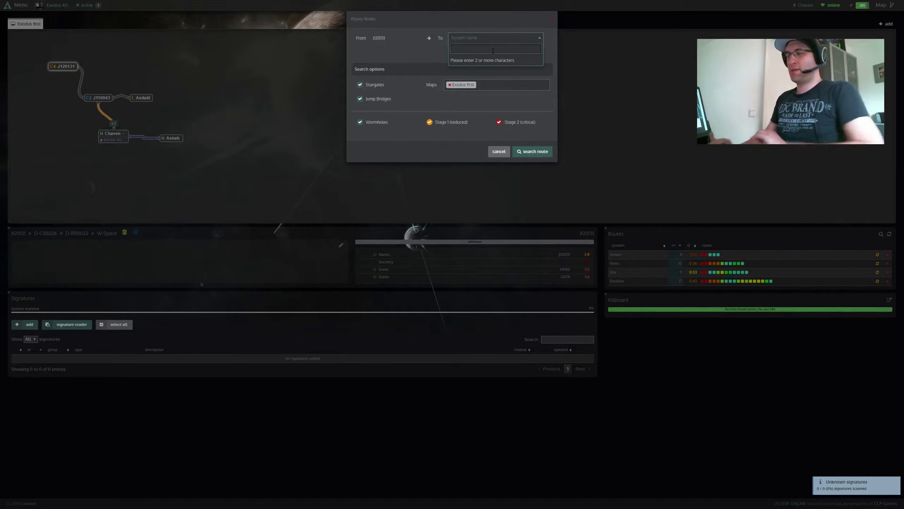
text(amarr)
click(478, 57)
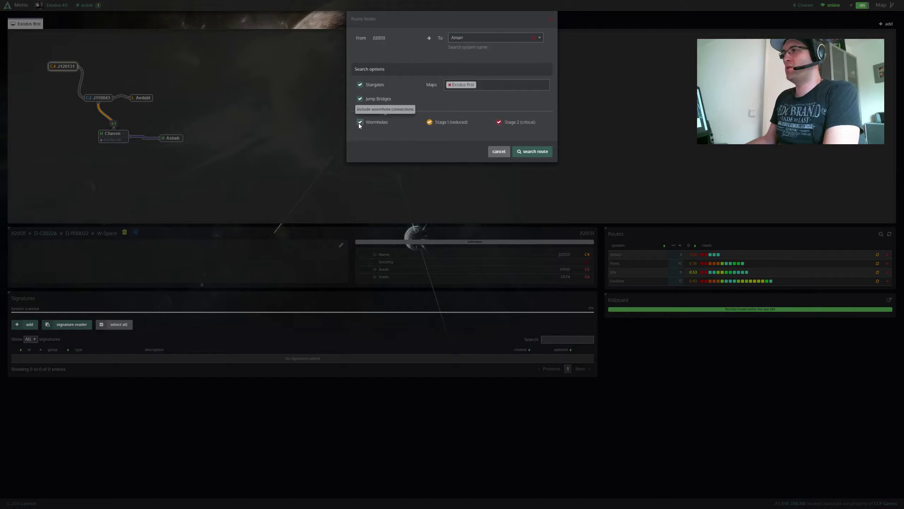
click(499, 124)
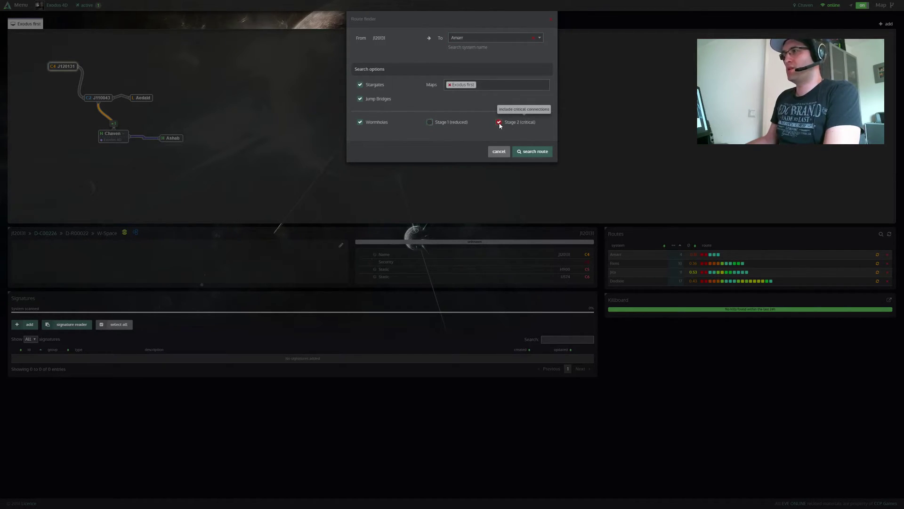
click(536, 156)
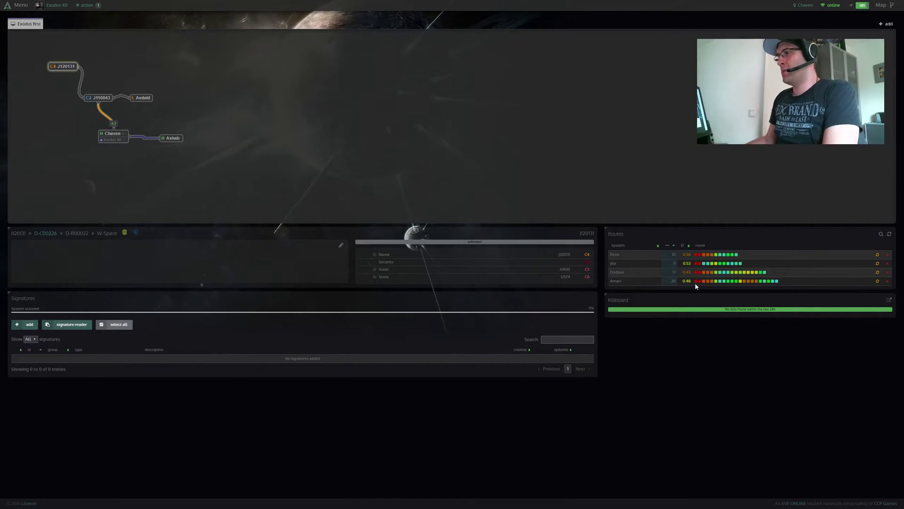
mouse_move(697, 285)
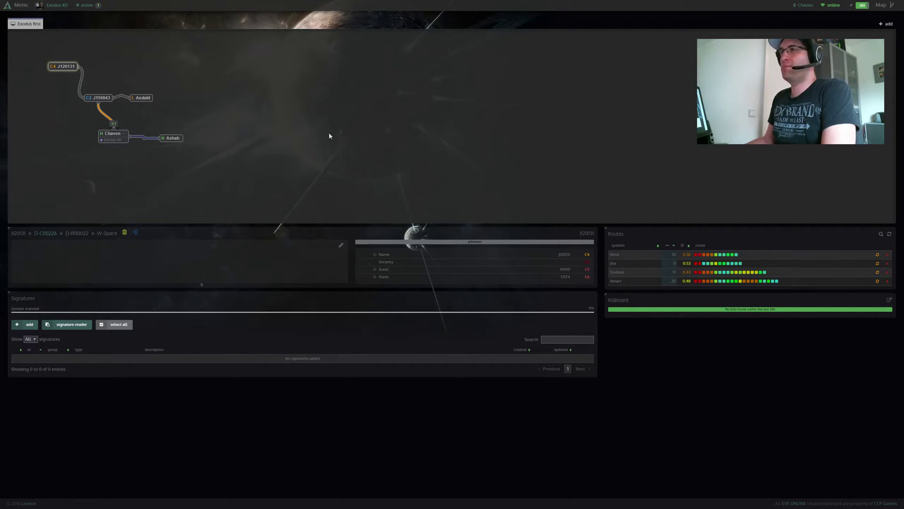
Add the system Onga to the Exodus first map
right_click(220, 82)
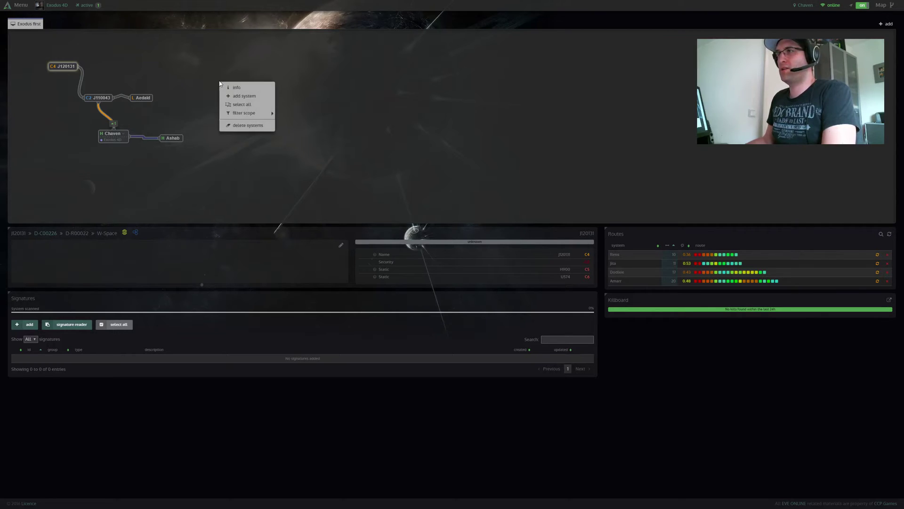
click(248, 96)
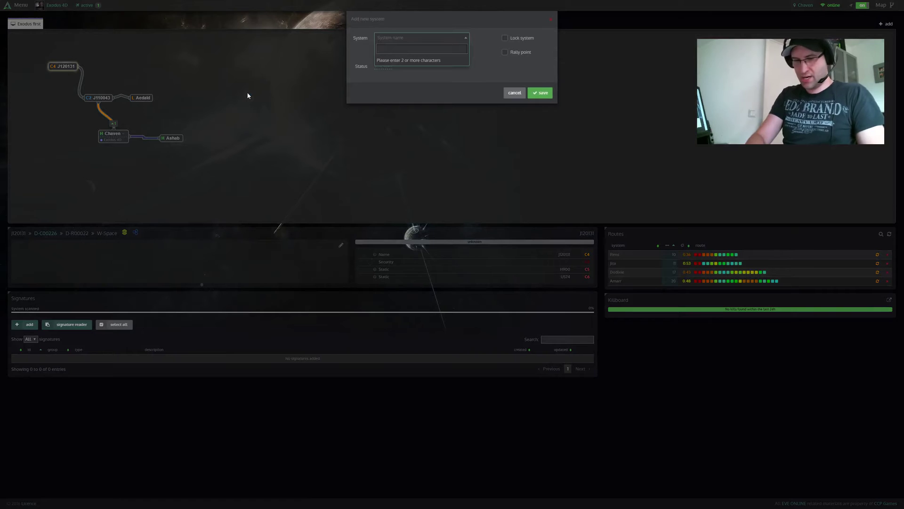
text(onga)
click(394, 61)
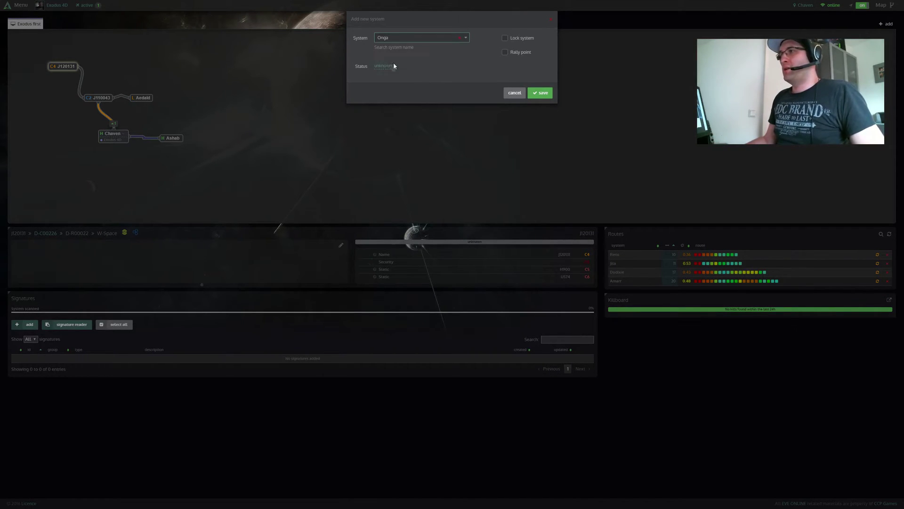
key(Return)
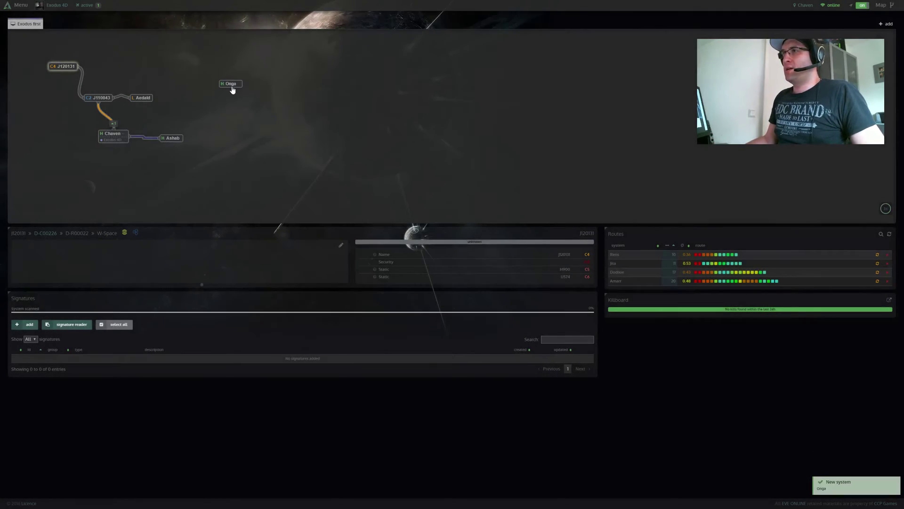
Chain J110034 onto Onga, then Sarum Prime onto J110034
right_click(231, 85)
click(268, 94)
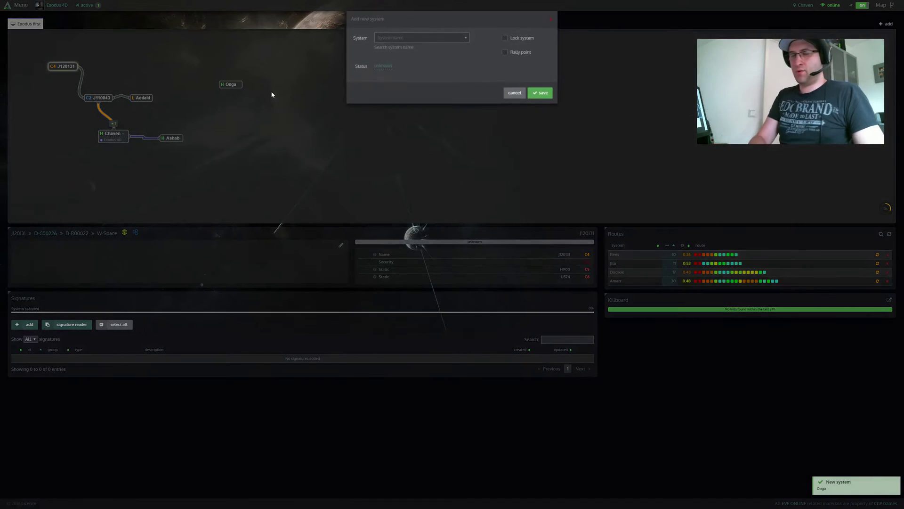
text(j11)
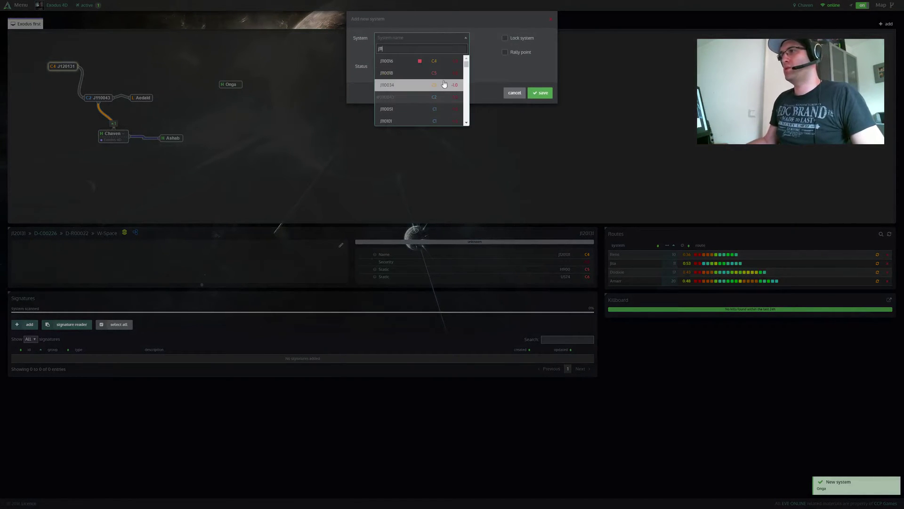
click(429, 92)
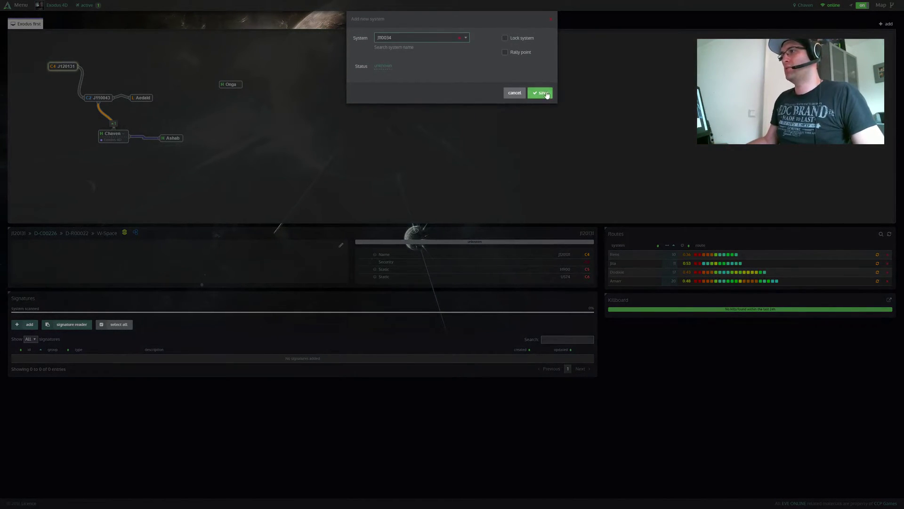
click(549, 96)
right_click(284, 85)
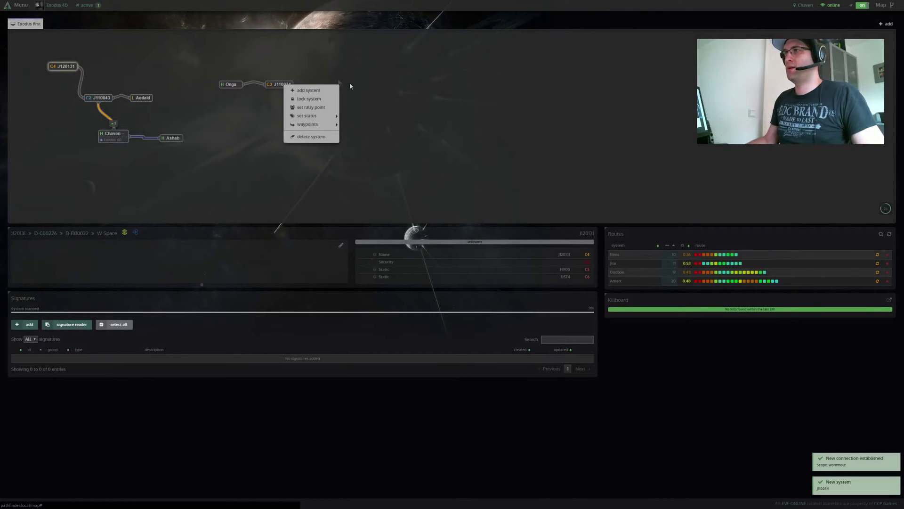
click(315, 90)
text(sarum)
click(393, 62)
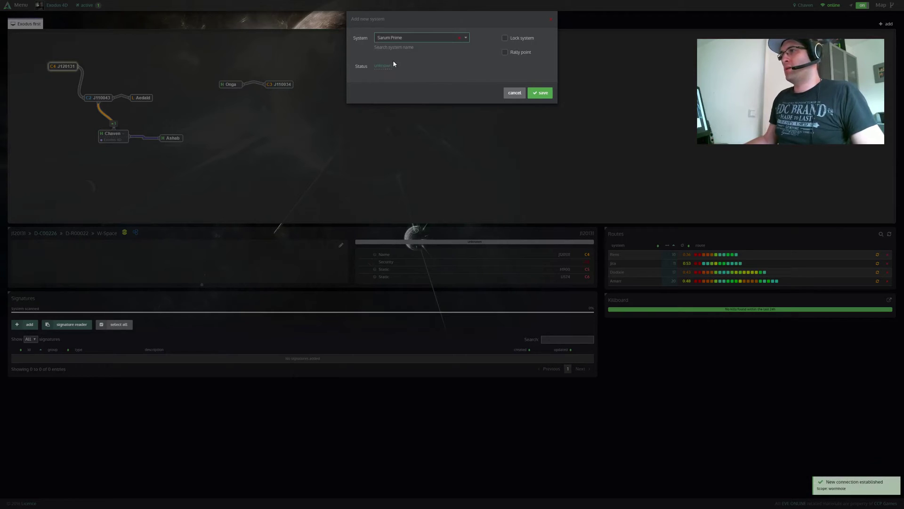
click(540, 93)
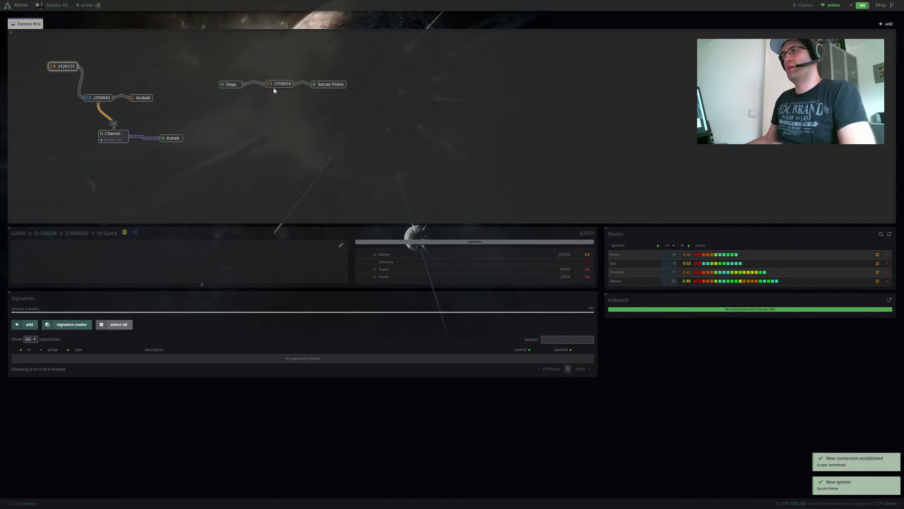
Reselect J120131 to refresh its routes to Amarr, Rens, Jita and Dodixie
click(66, 69)
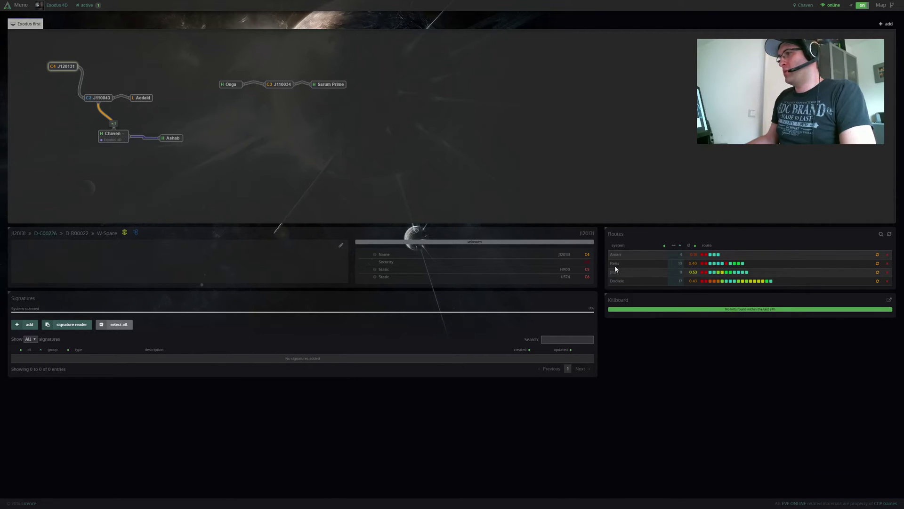
mouse_move(710, 265)
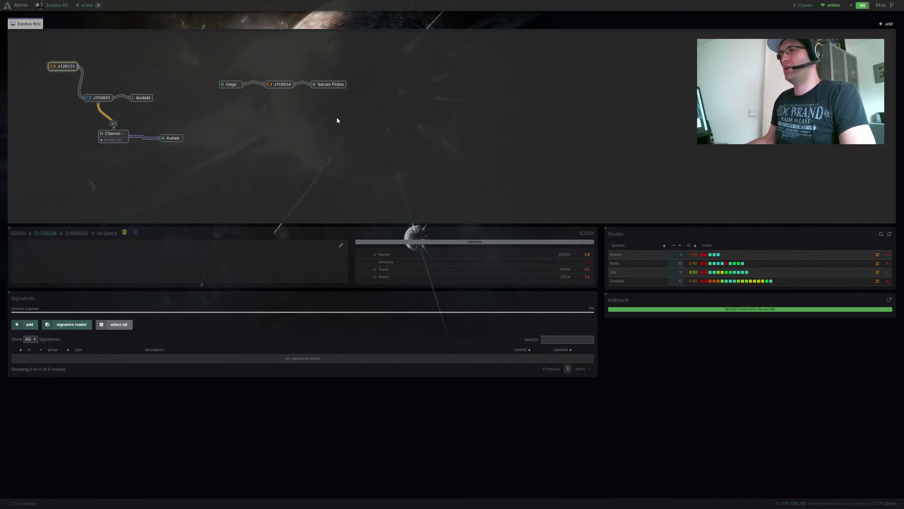
Re-run the J120131-to-Amarr route search with Stage 1 (reduced) connections excluded
click(68, 70)
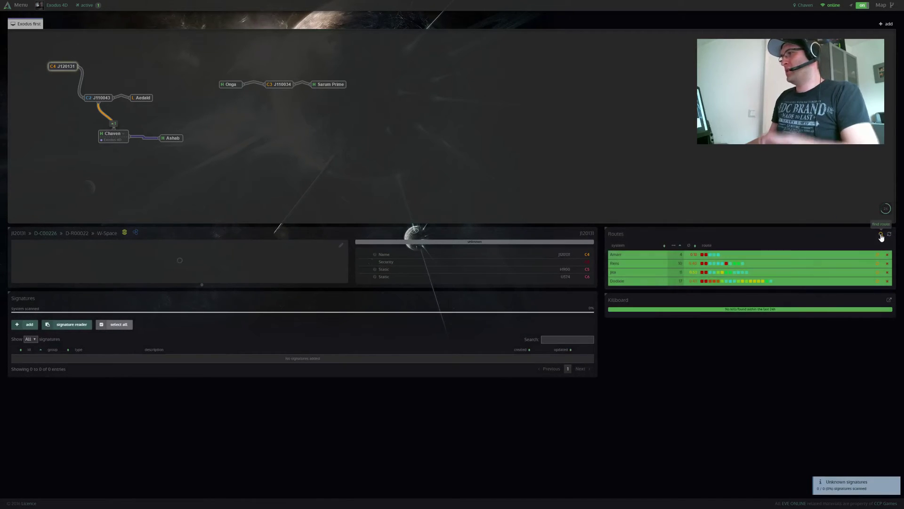
click(882, 236)
click(463, 37)
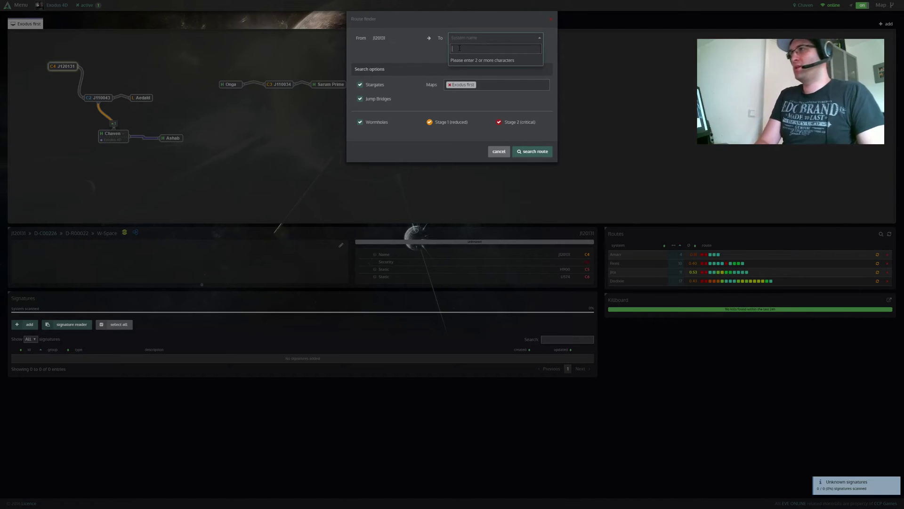
text(amarr)
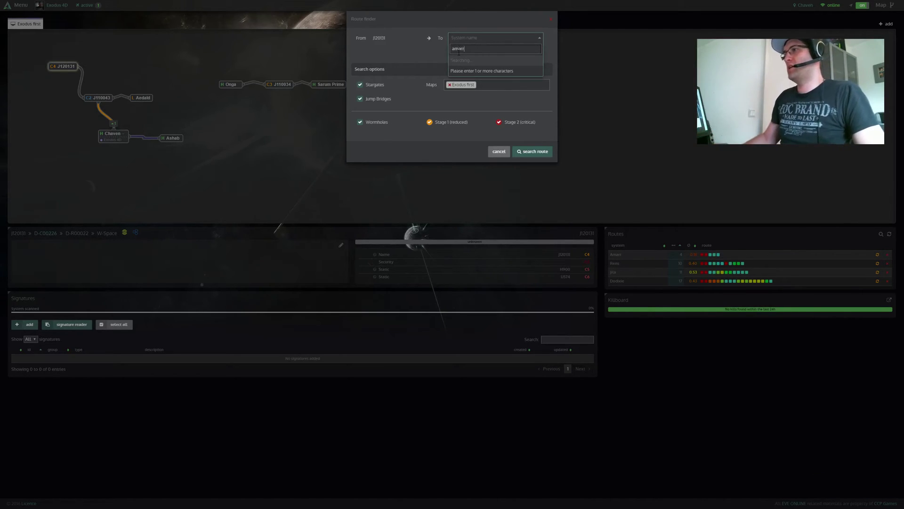
key(Return)
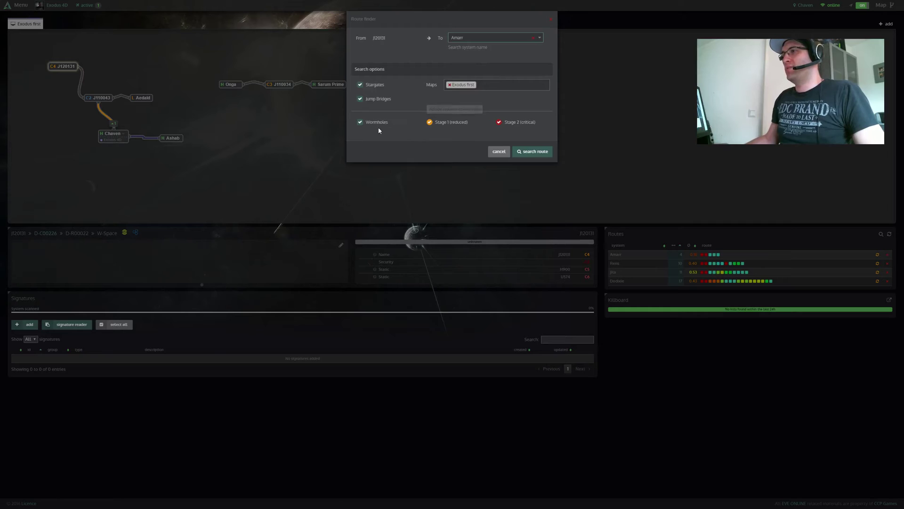
click(430, 123)
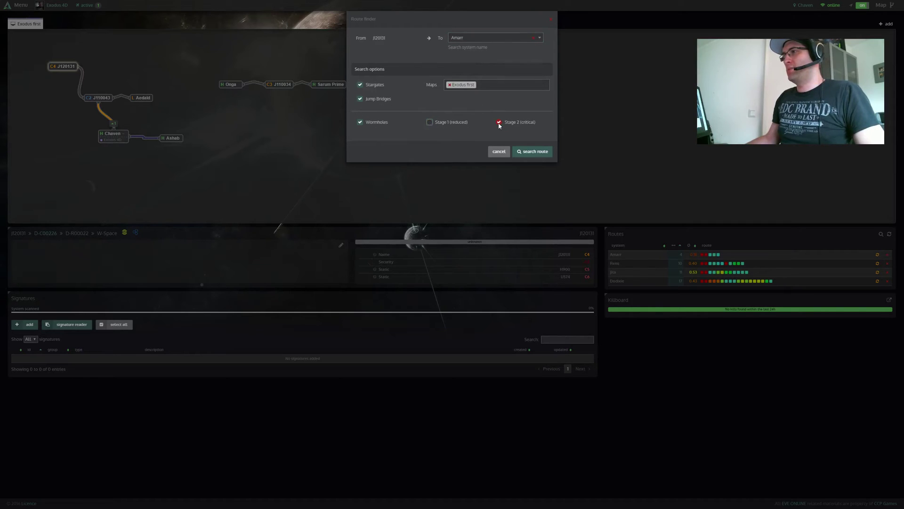
click(536, 151)
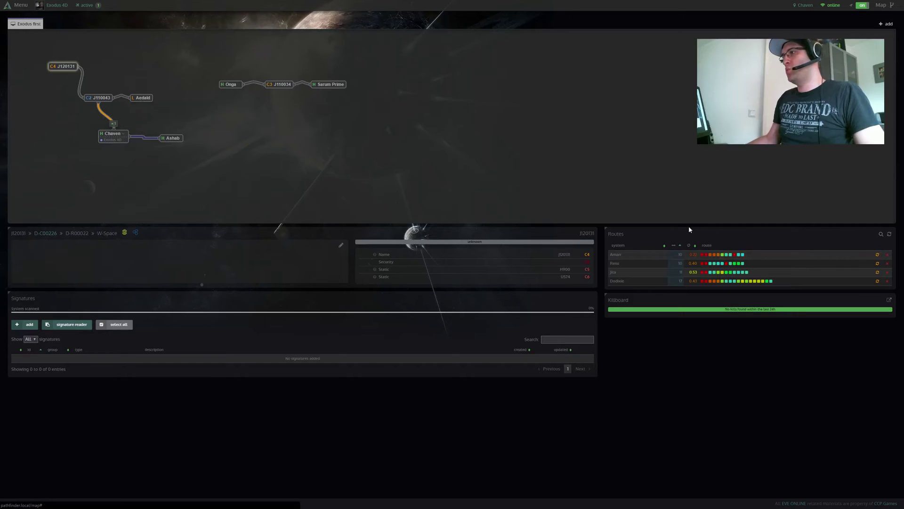
Review J120131's routes to Amarr, Rens, Jita and Dodixie in the Routes panel
mouse_move(710, 257)
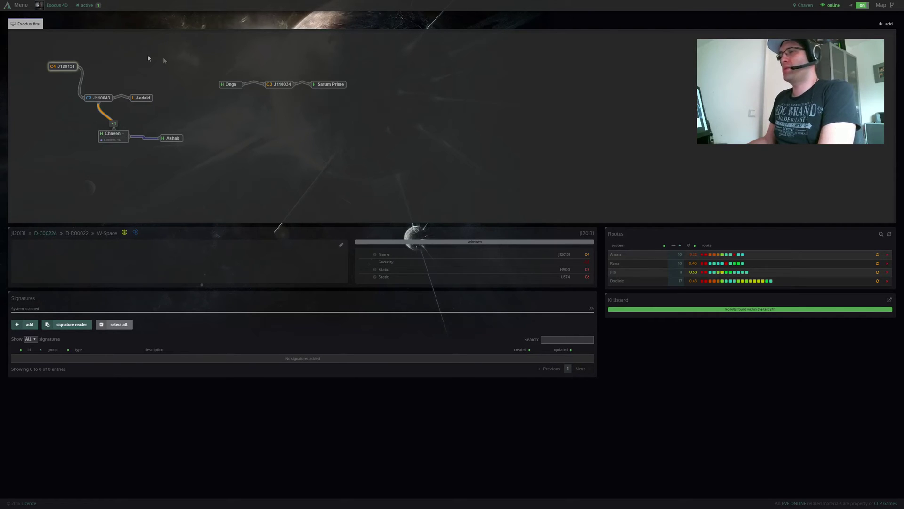
Import the saved map file through the new map's Import/Export settings
click(886, 24)
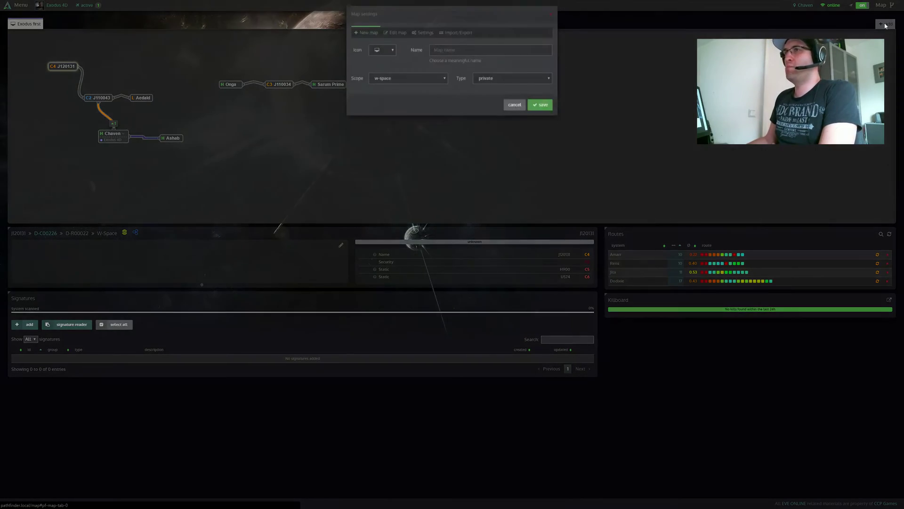
click(458, 37)
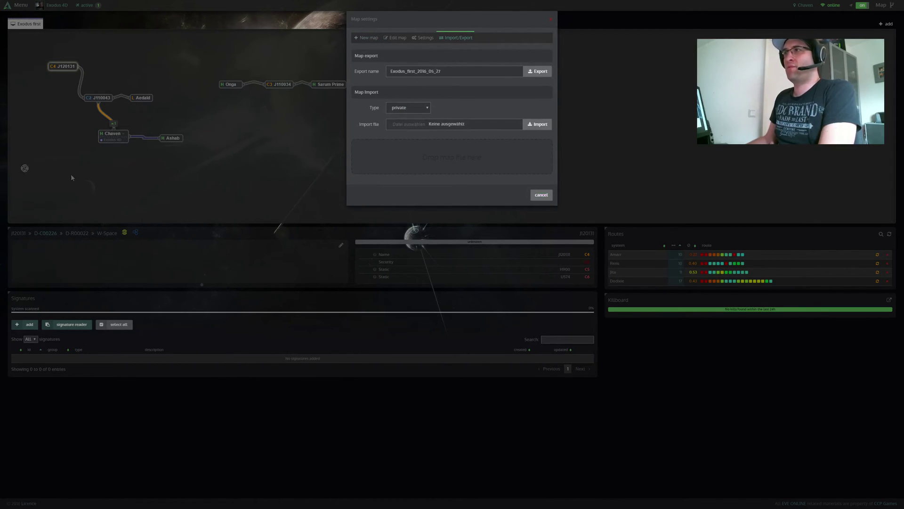
drag(72, 178, 453, 165)
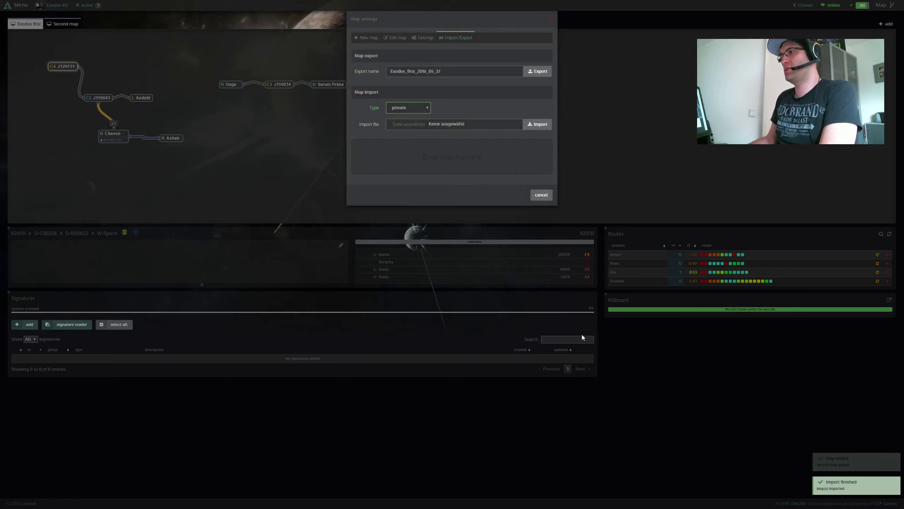
Close Map settings, view the Second map, and move Chaven left of Aedald
click(540, 195)
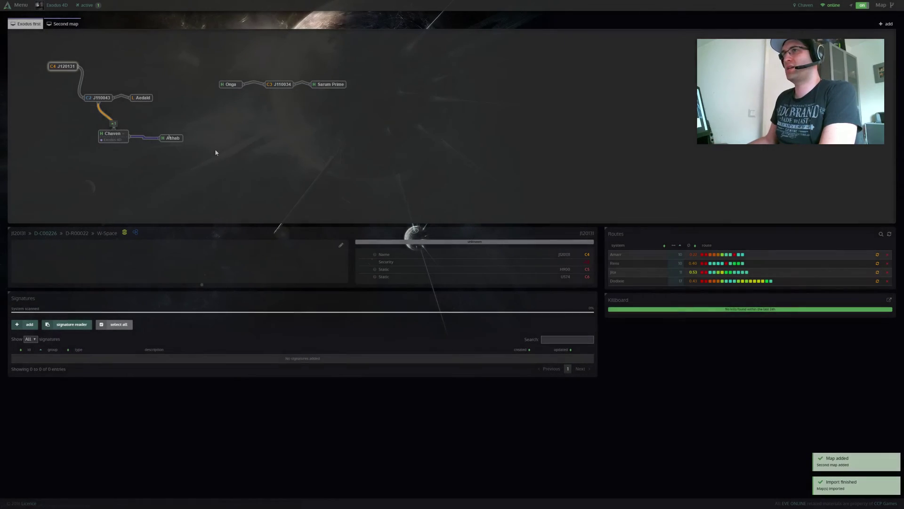
click(58, 26)
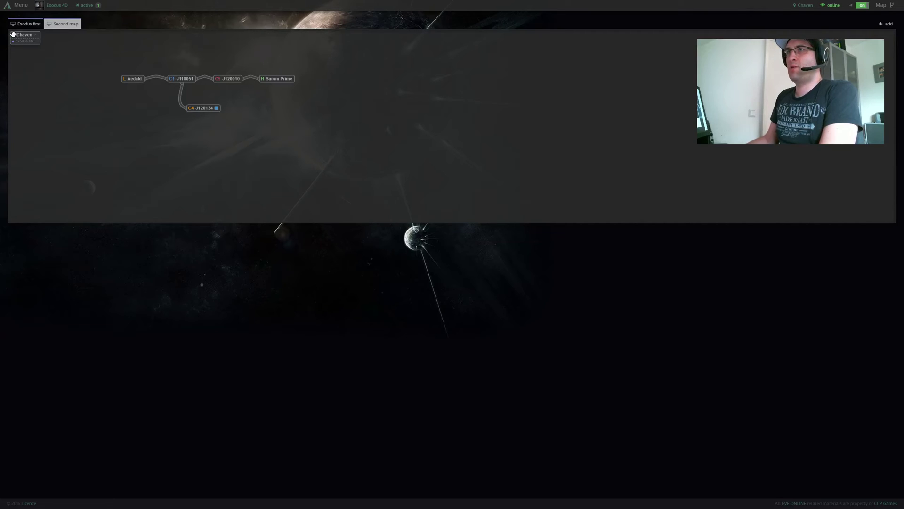
drag(14, 38, 59, 81)
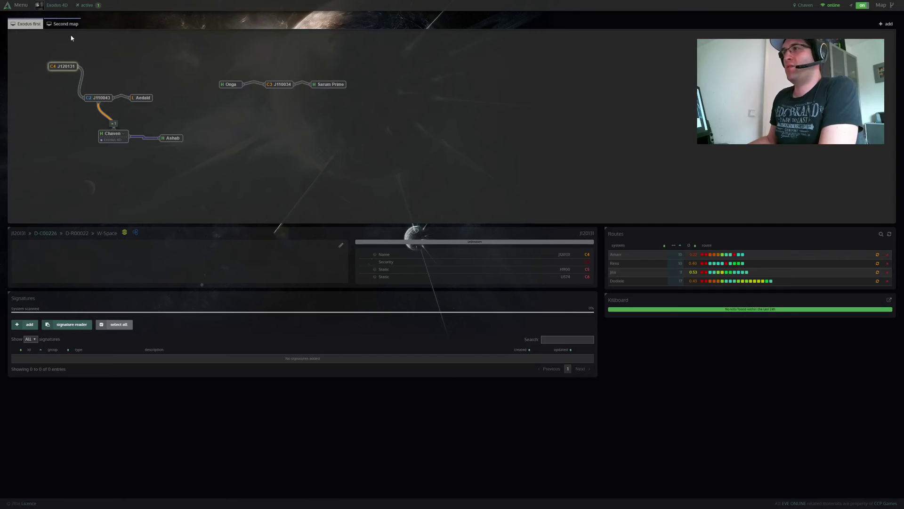
Mark the J110034–Sarum Prime connection stage 2 (critical), then reselect J120131
right_click(302, 87)
mouse_move(347, 117)
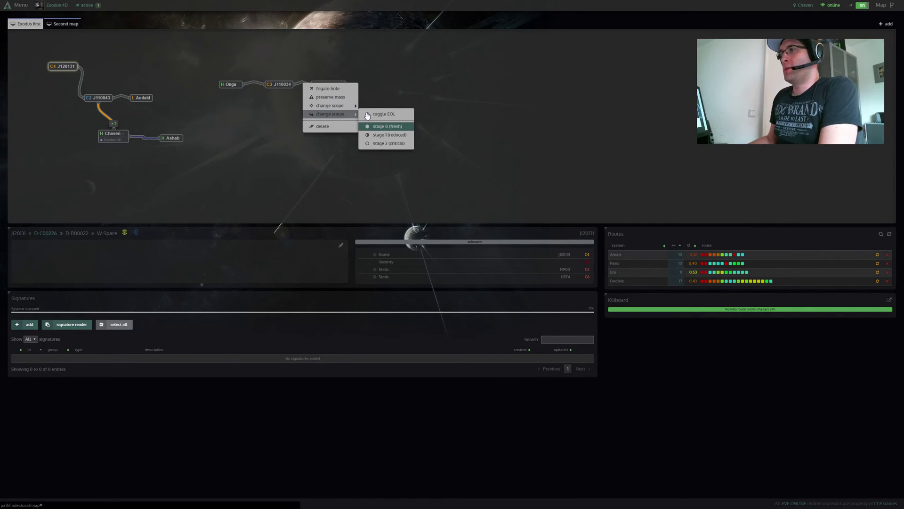
click(398, 143)
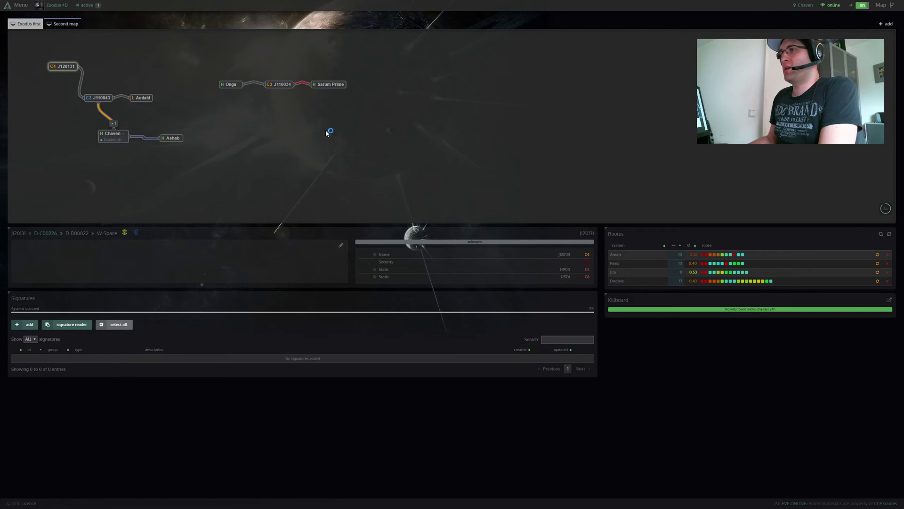
click(69, 69)
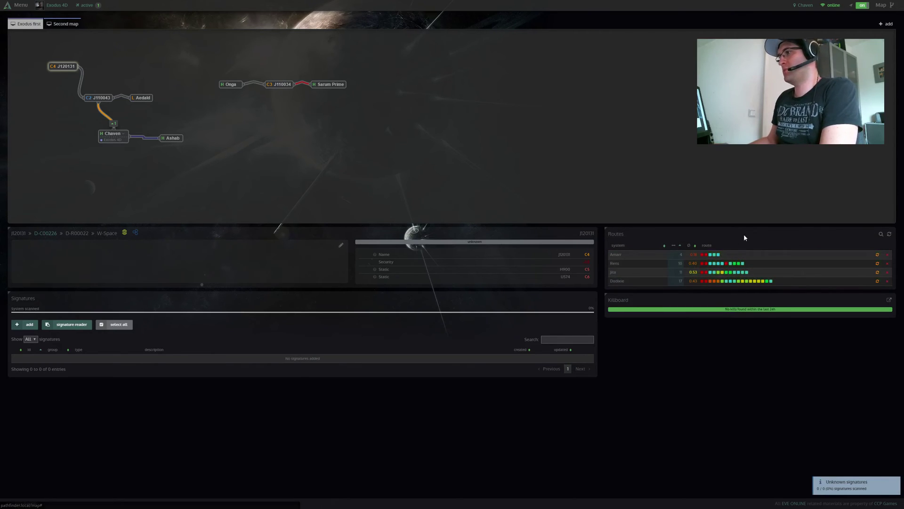
In the route finder, set the destination to Amarr
click(881, 236)
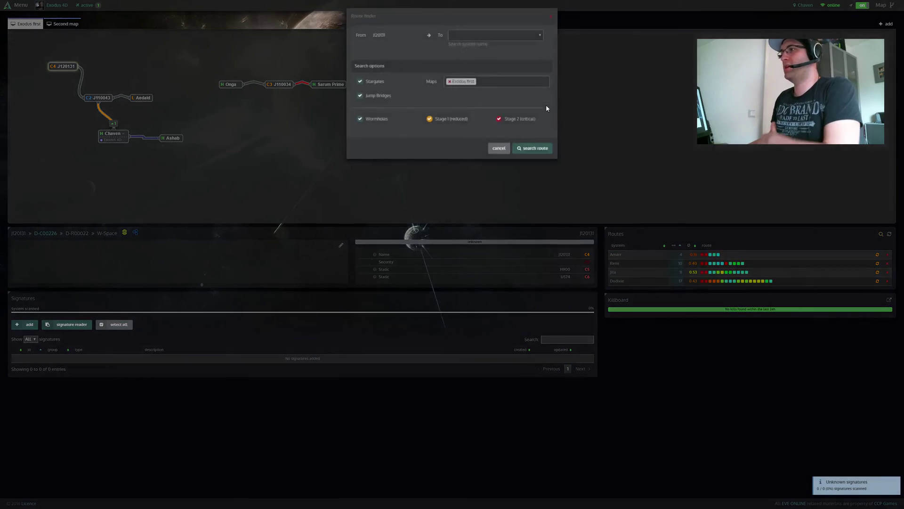
text(amarr)
click(474, 64)
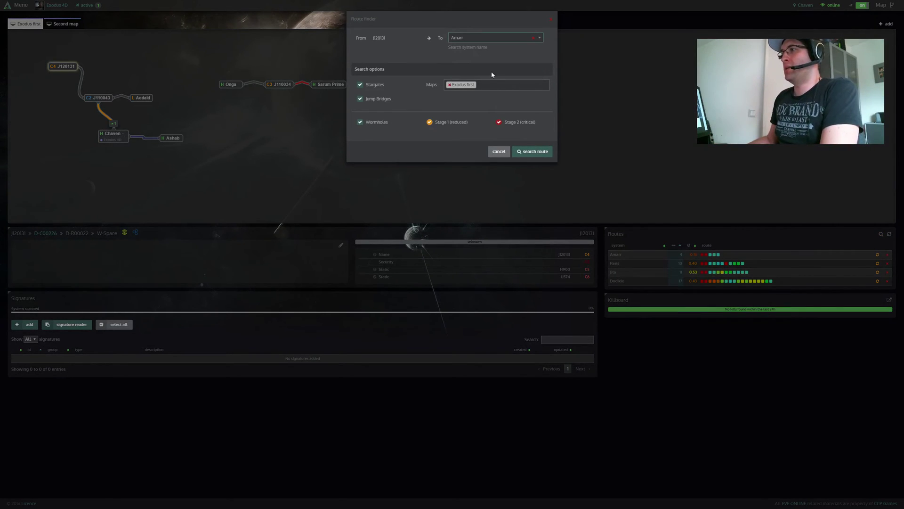
Search both Exodus first and Second map, excluding reduced and critical connections
click(500, 86)
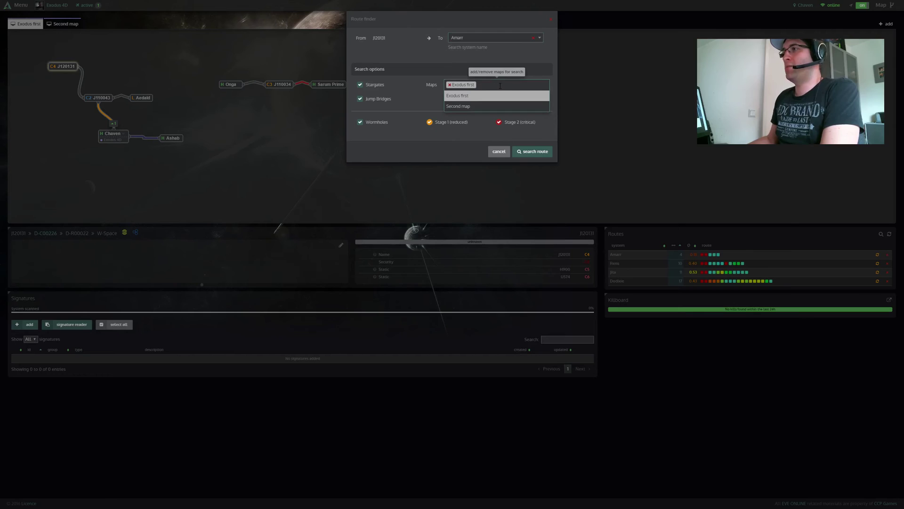
click(468, 107)
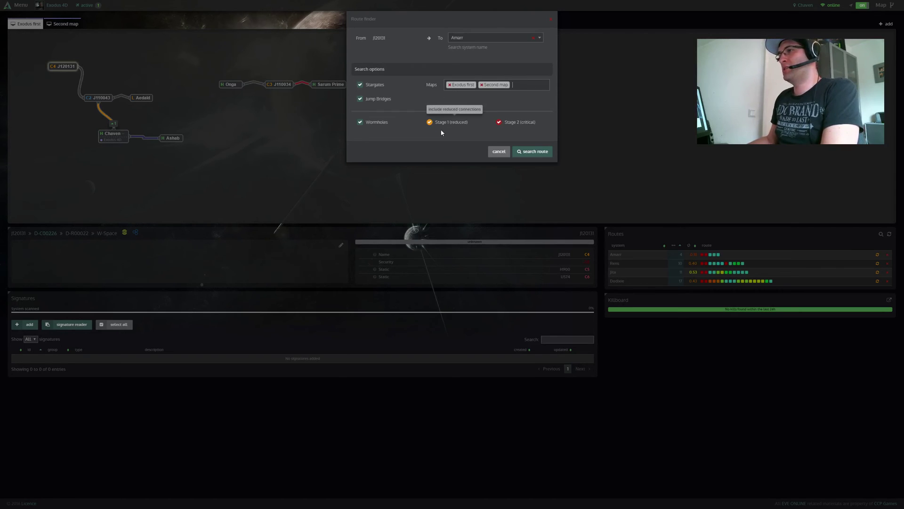
click(430, 122)
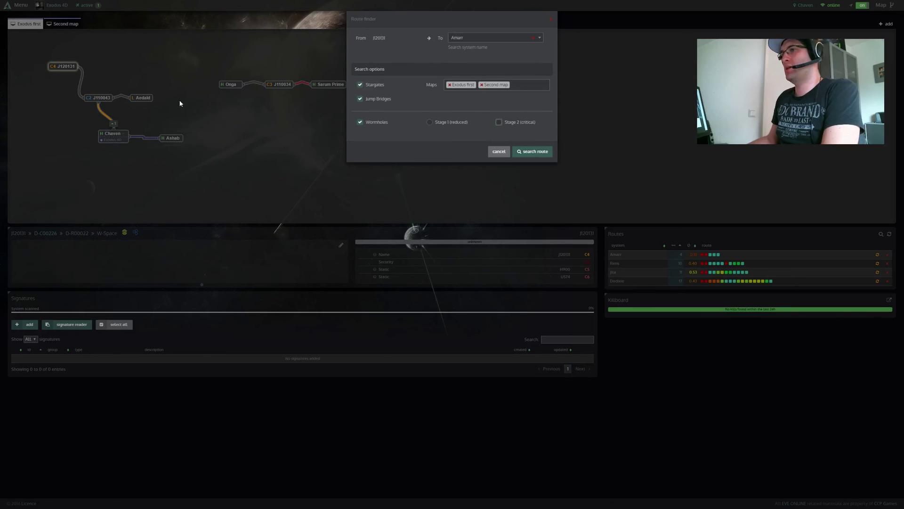
click(529, 152)
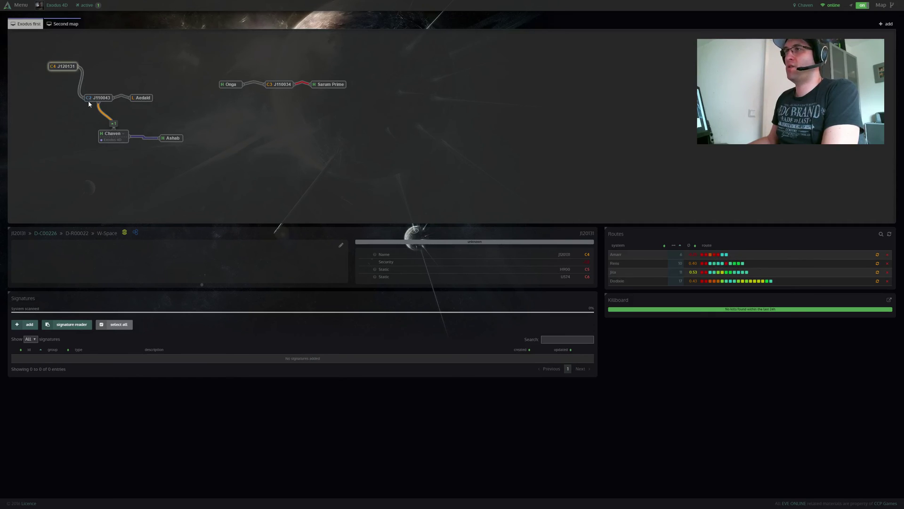
click(64, 24)
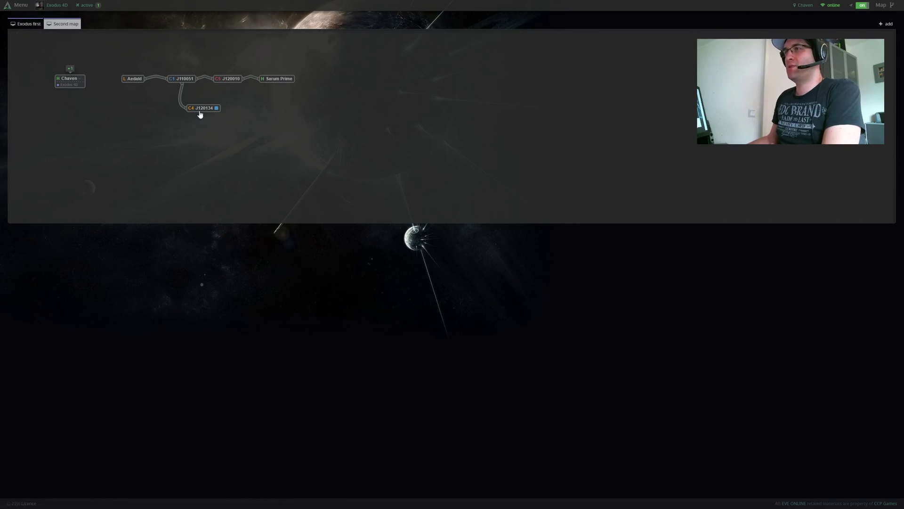
click(28, 27)
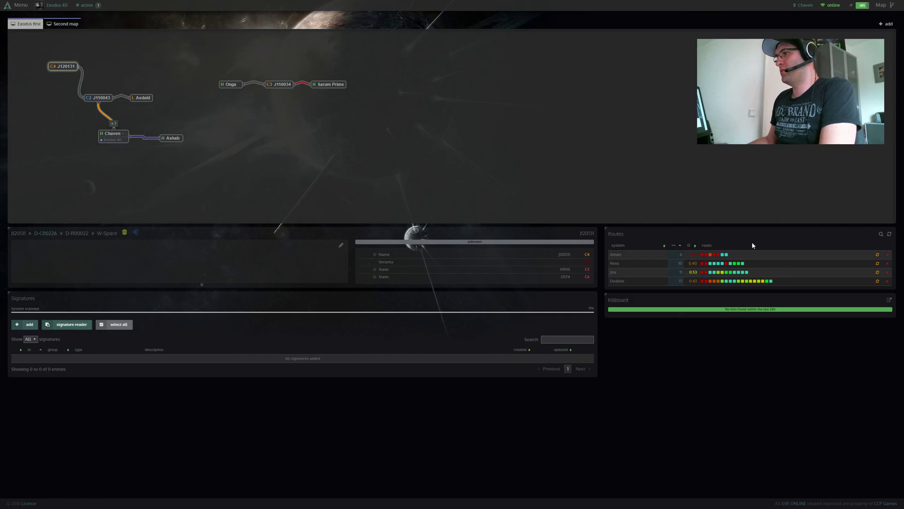
right_click(714, 255)
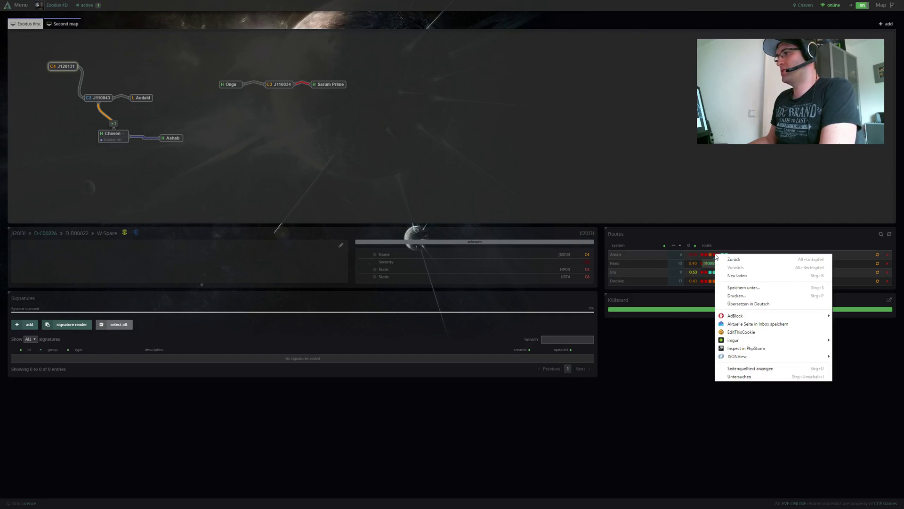
click(756, 242)
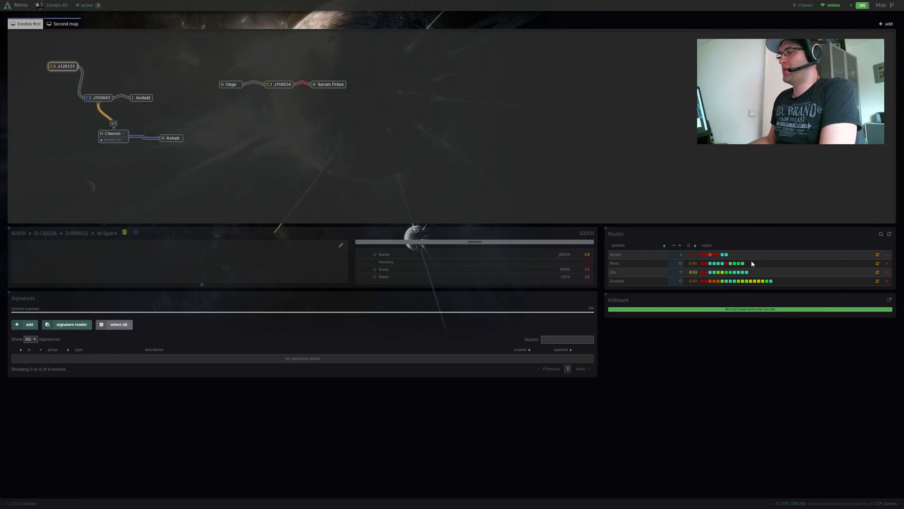